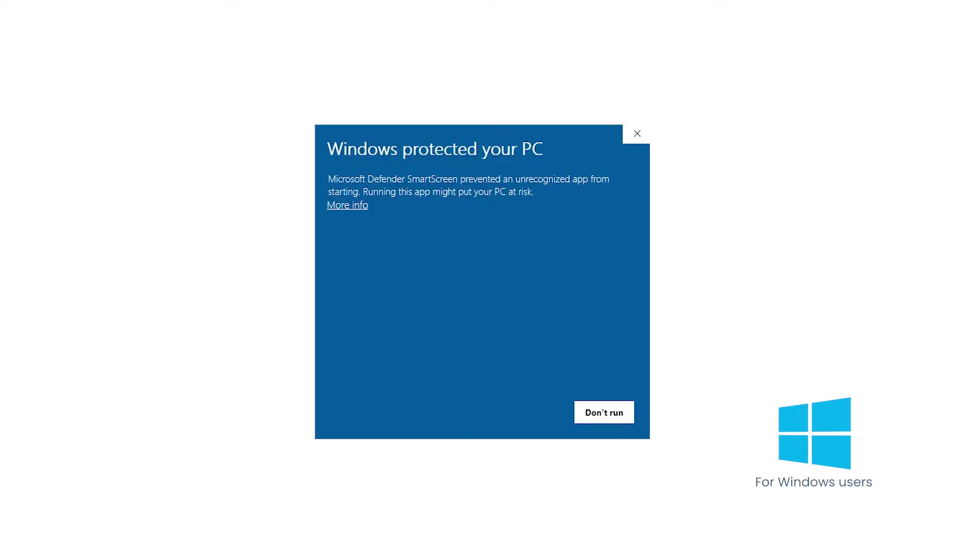
- Get past the SmartScreen block with More info and Run anyway so the X-Browser installer runs
left_click(350, 206)
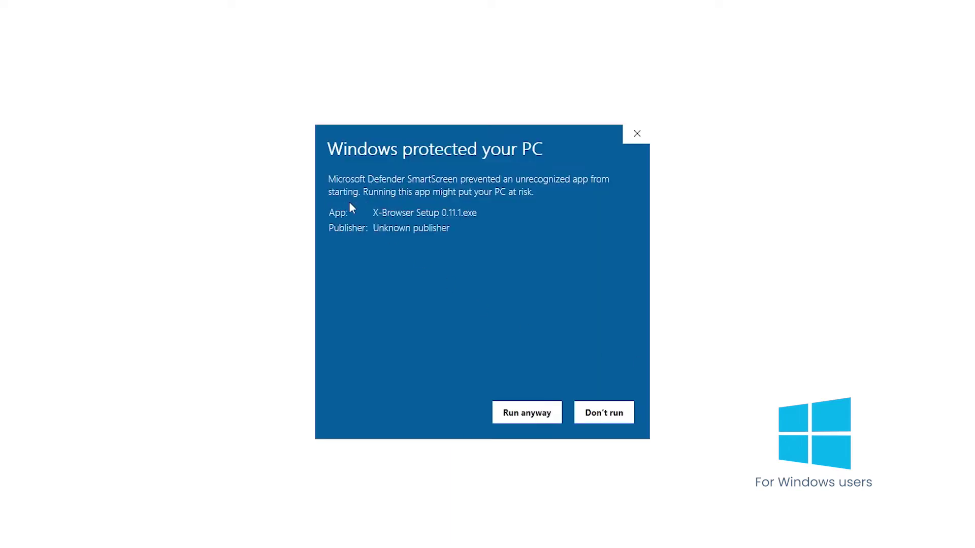
left_click(516, 414)
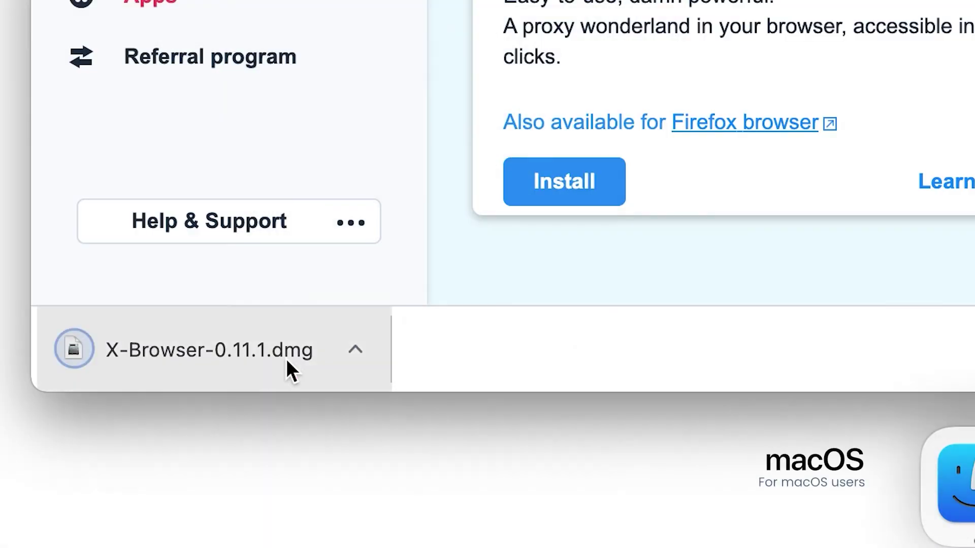
- Open the X-Browser disk image, copy X-Browser into Applications, and launch it
left_click(286, 359)
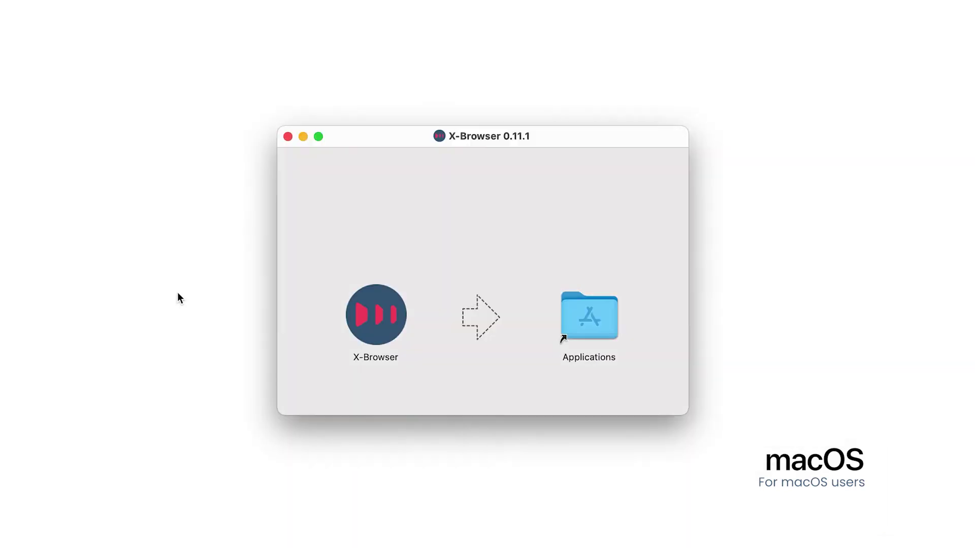
left_click_drag(360, 307, 601, 325)
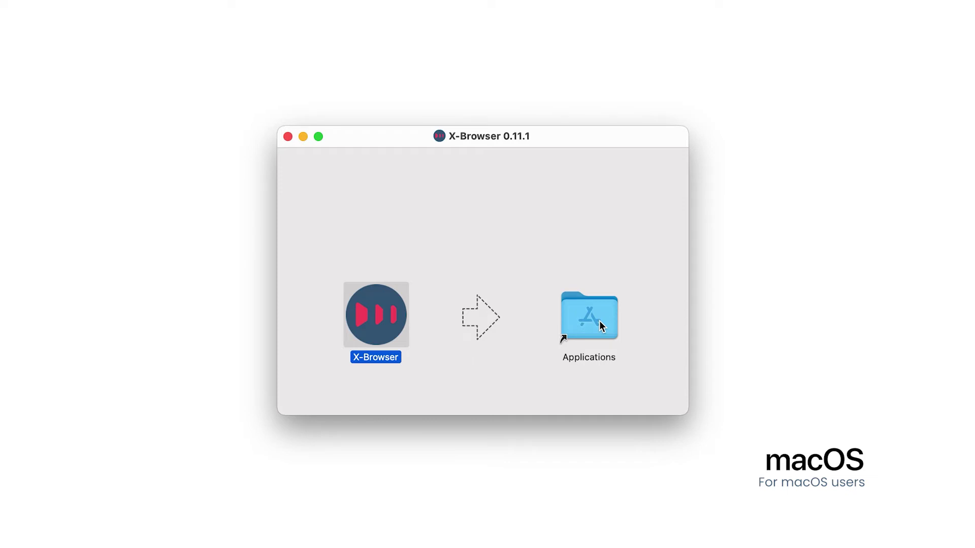
double_click(384, 312)
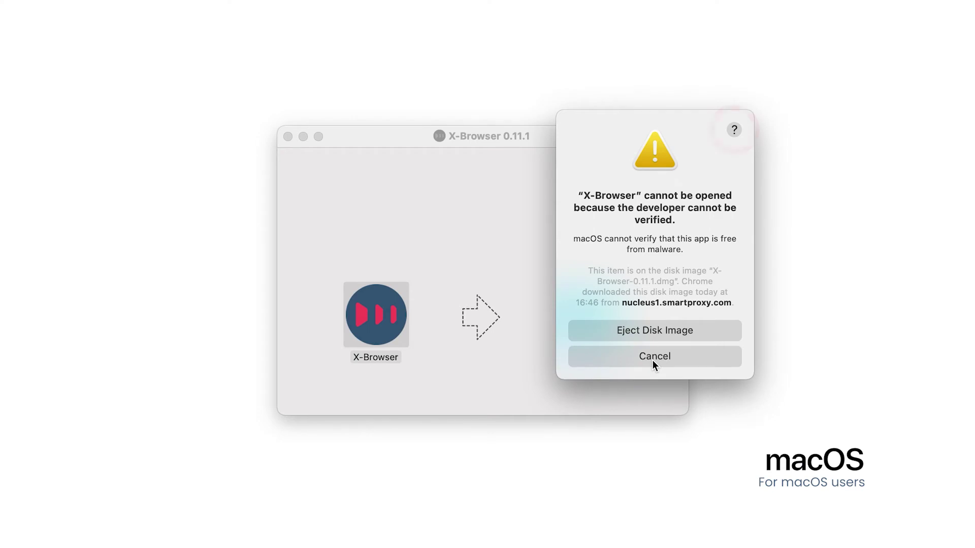
- Allow the blocked X-Browser with Open Anyway in Security & Privacy
left_click(740, 127)
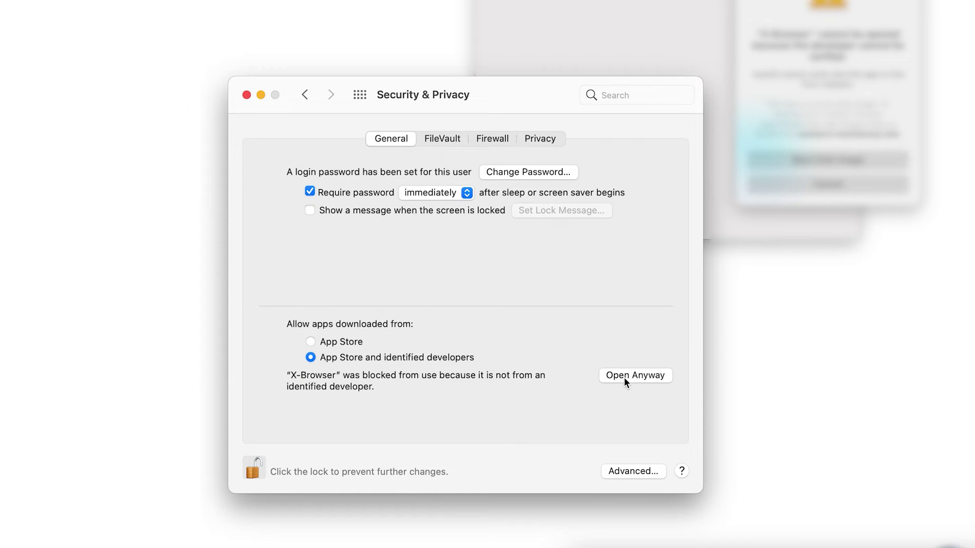
left_click(625, 376)
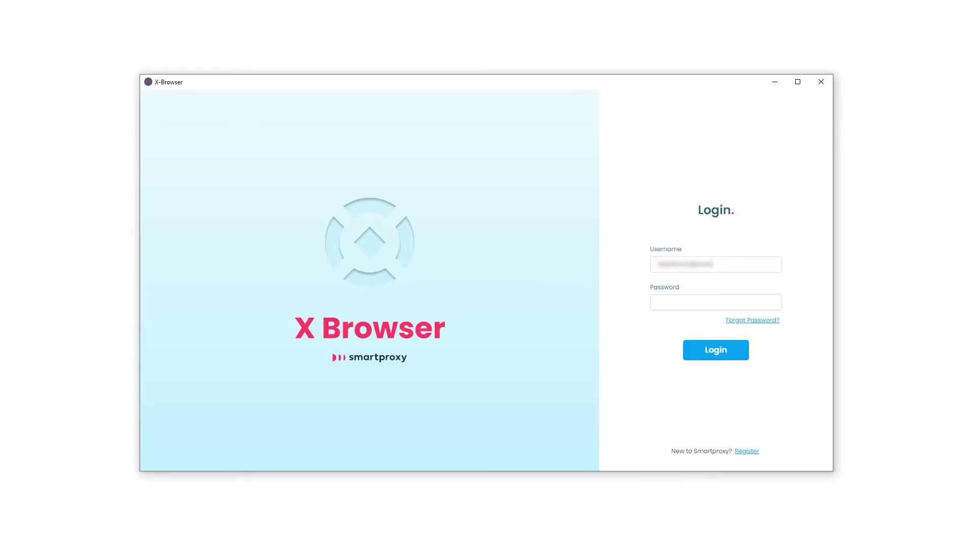
- Submit the login credentials to reach the empty profiles dashboard
key("Return")
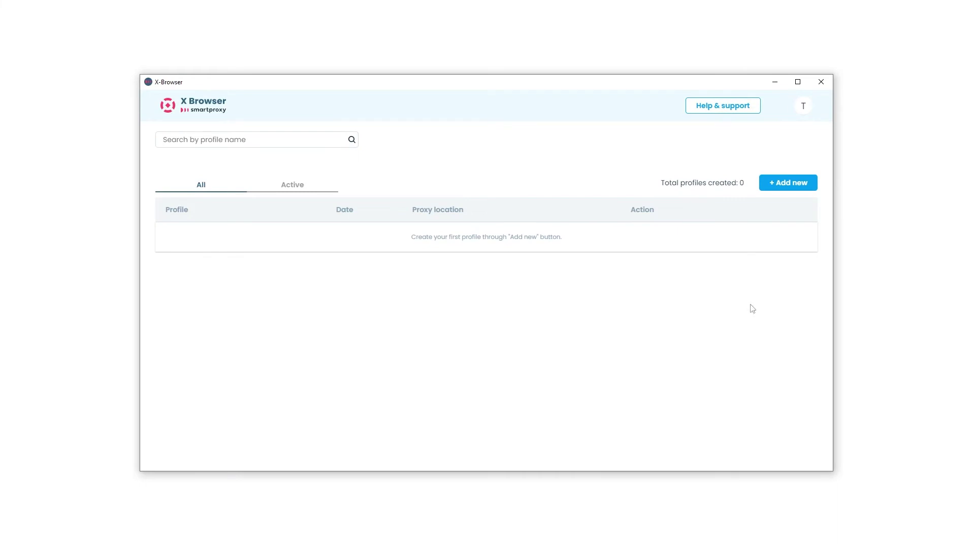
left_click(779, 188)
type("Twitter user 1")
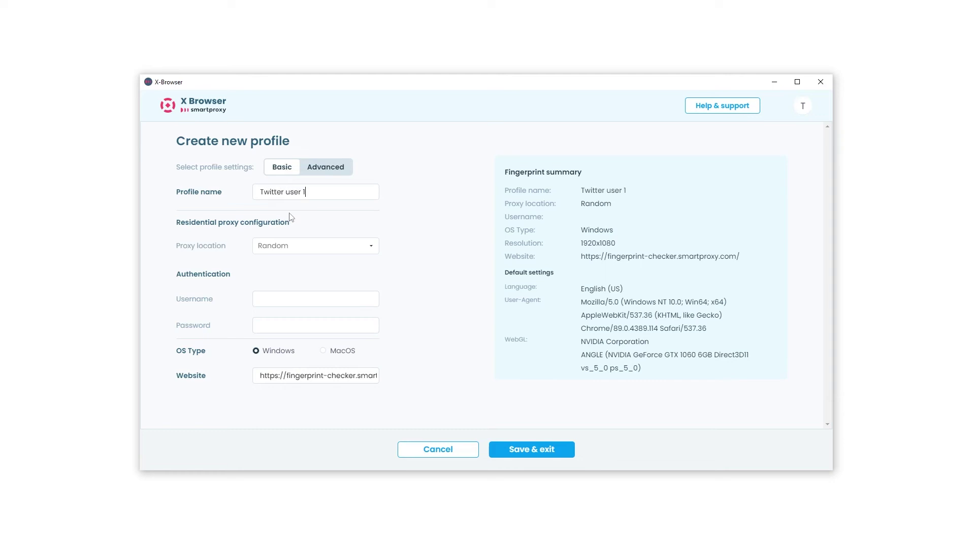
left_click(291, 247)
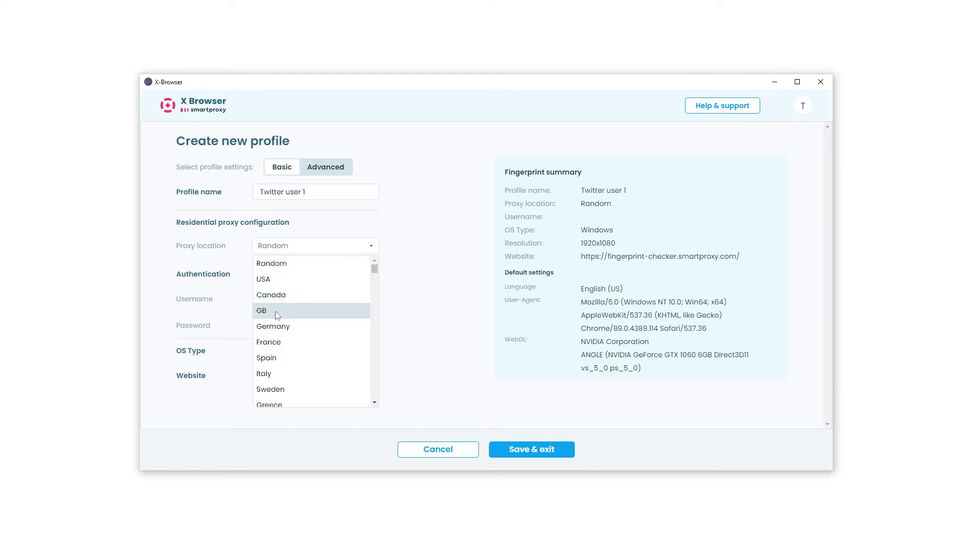
left_click(276, 282)
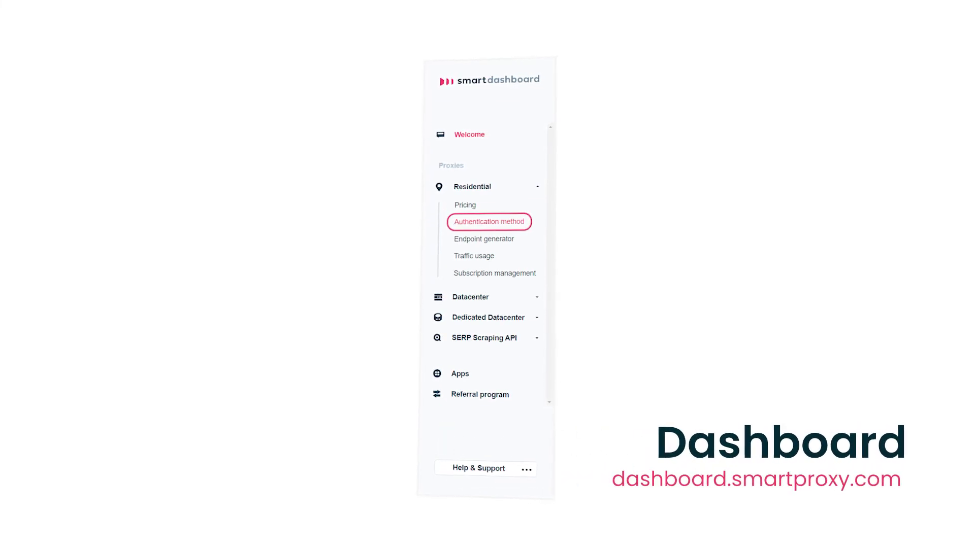
key("Right")
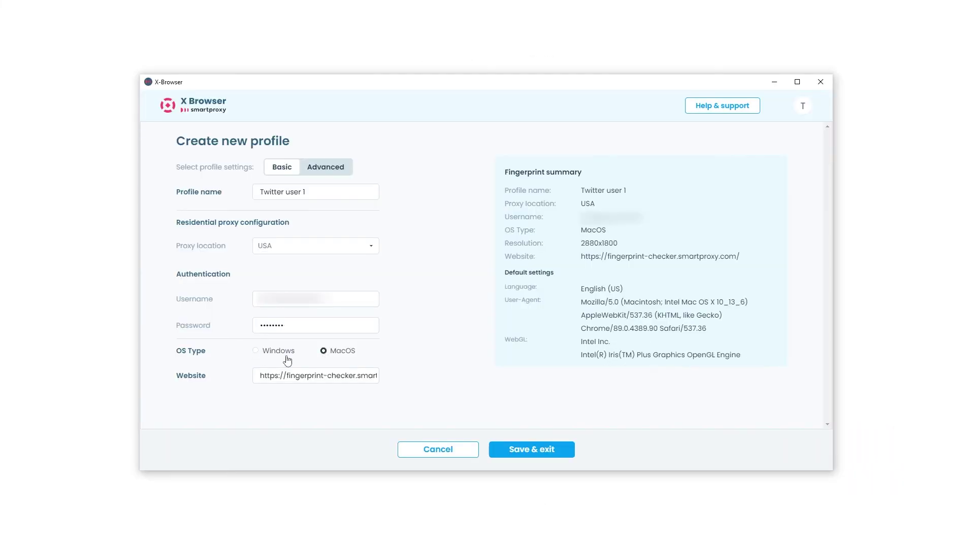
left_click(257, 356)
triple_click(298, 376)
type("https://twitter.com")
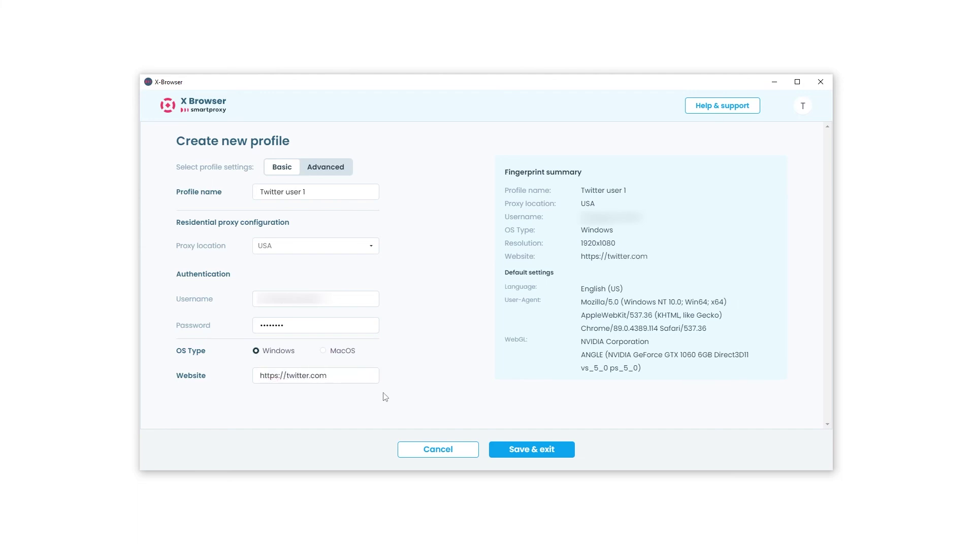
left_click(536, 458)
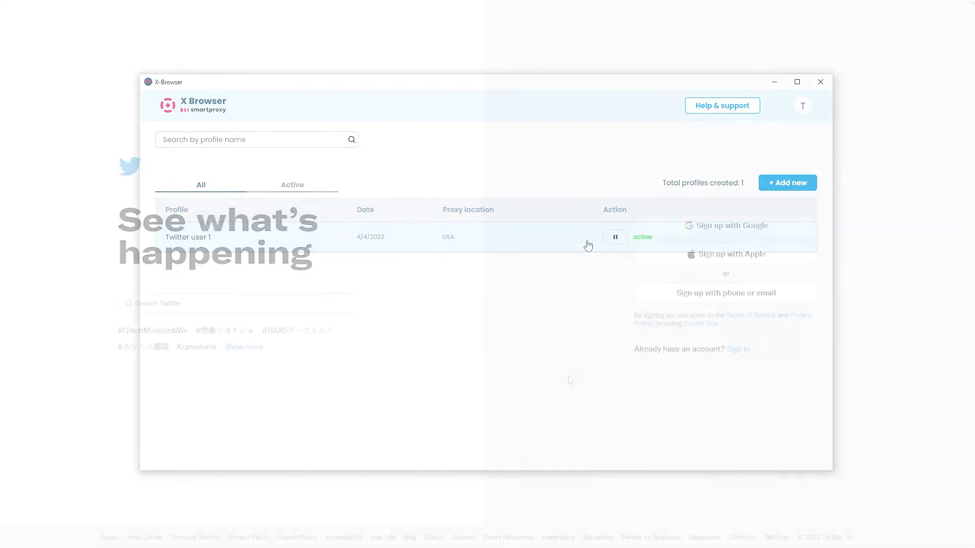
- Start Twitter sign-up with name 'John' and email smartproxy.example.gmail.com
left_click(688, 295)
type("John")
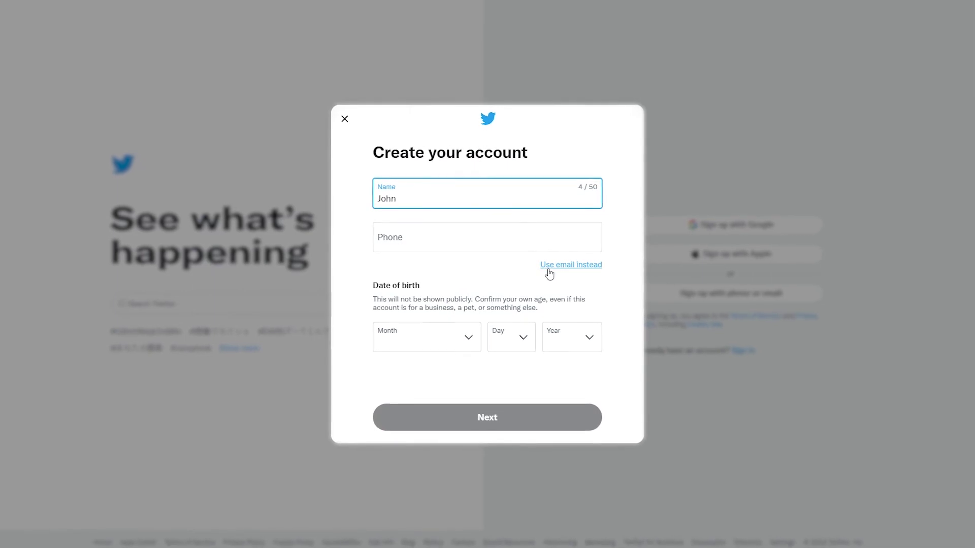
left_click(551, 265)
type("smartproxy.example.gmail")
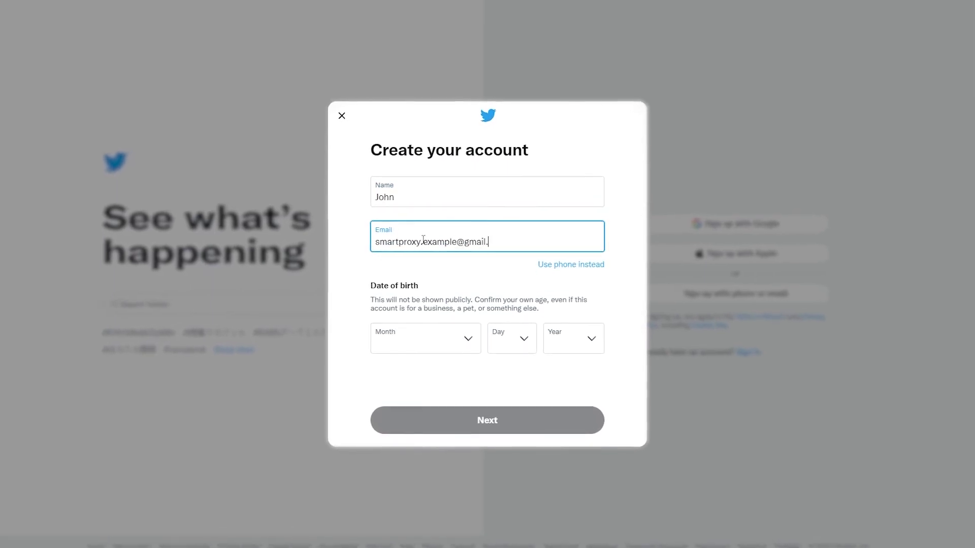
type(".com")
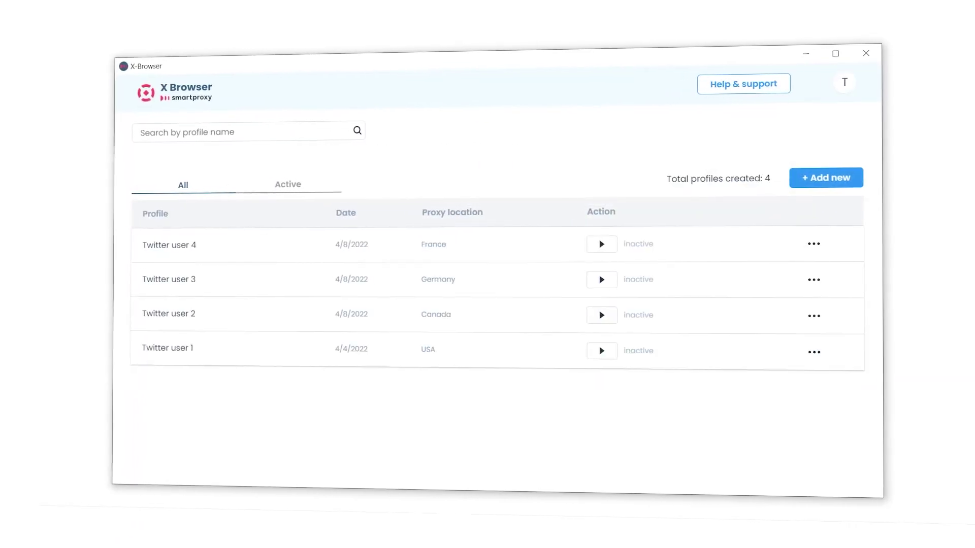